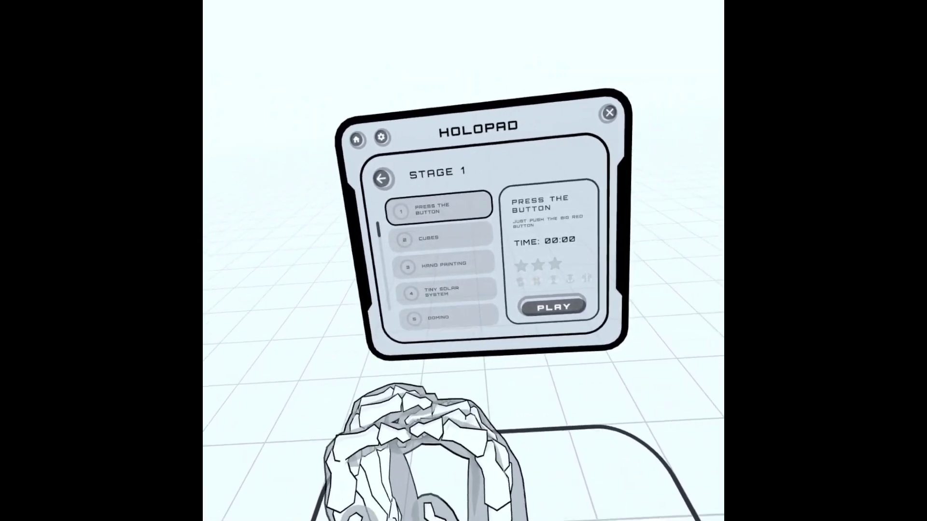
Load the selected Stage 1 level to begin Press the Button, Cubes and Hand Painting
left_click(463, 291)
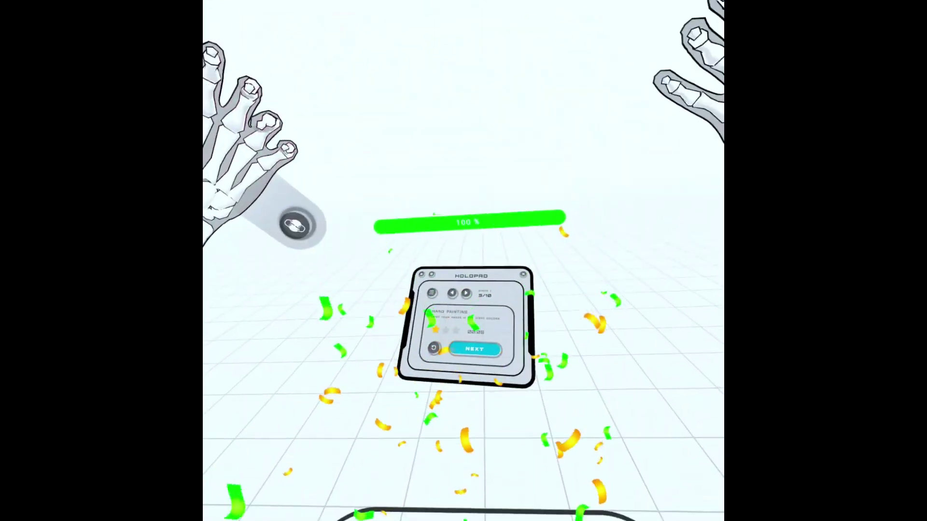
Advance from the finished level to Tiny Solar System and Domino
left_click(484, 308)
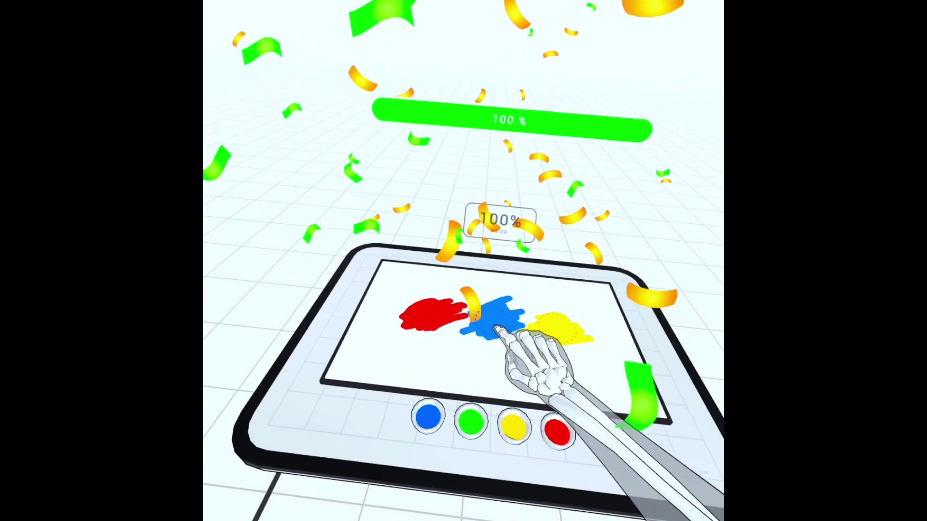
Continue past the finished painting level to the next one
left_click(464, 365)
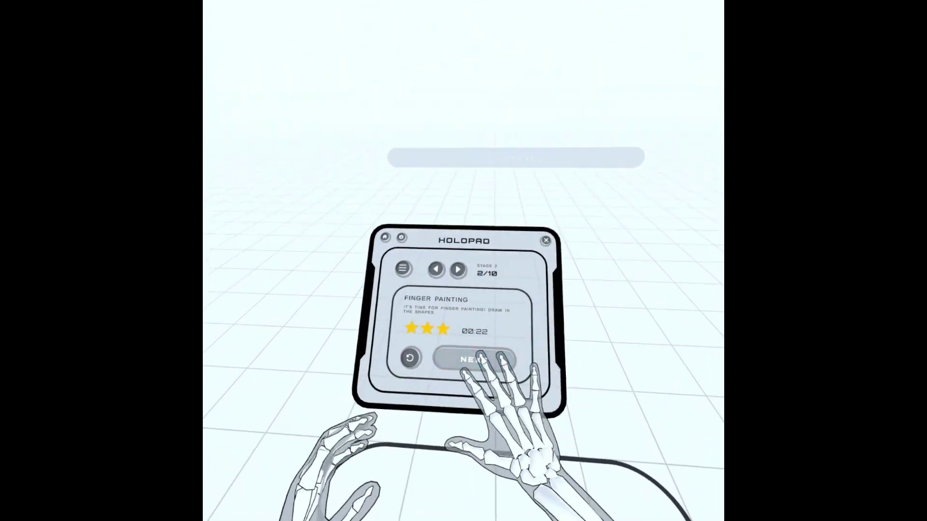